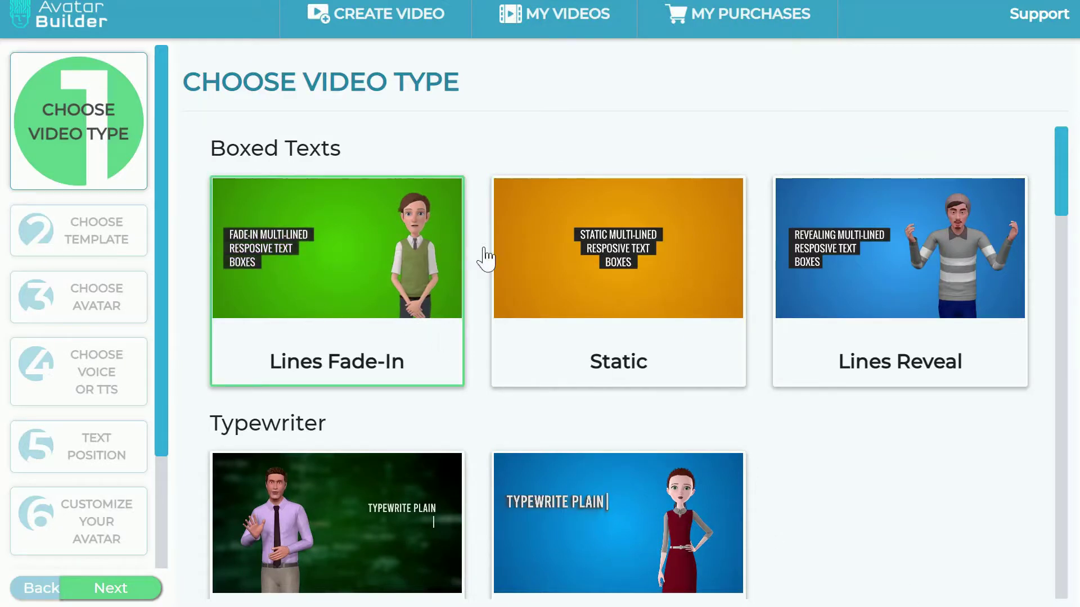
Step: Choose the Static video type under Boxed Texts and continue to template selection
scroll(700, 266, down, 2)
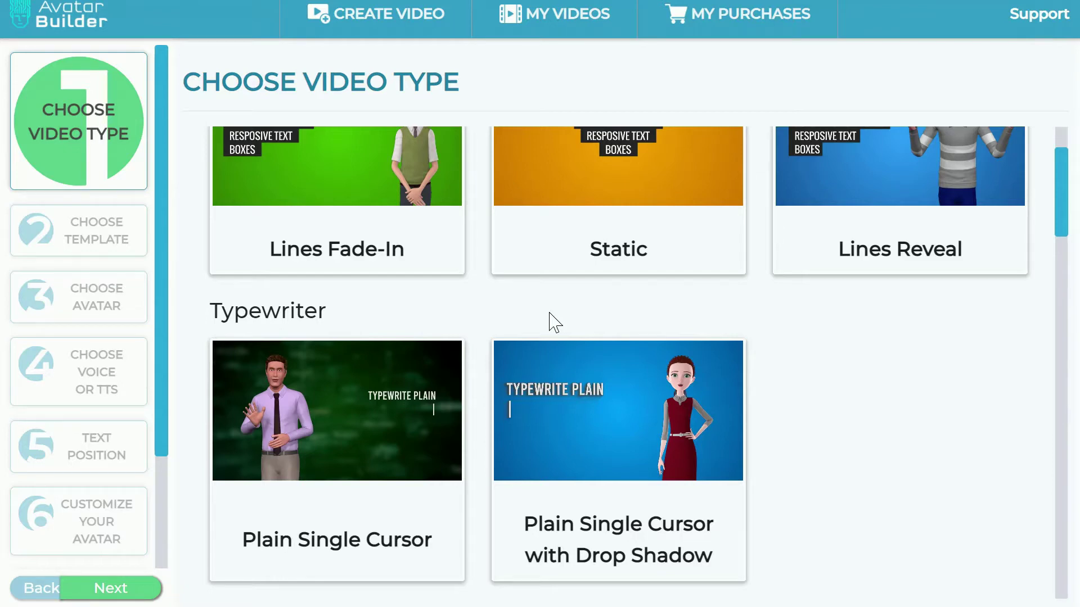
scroll(880, 463, up, 2)
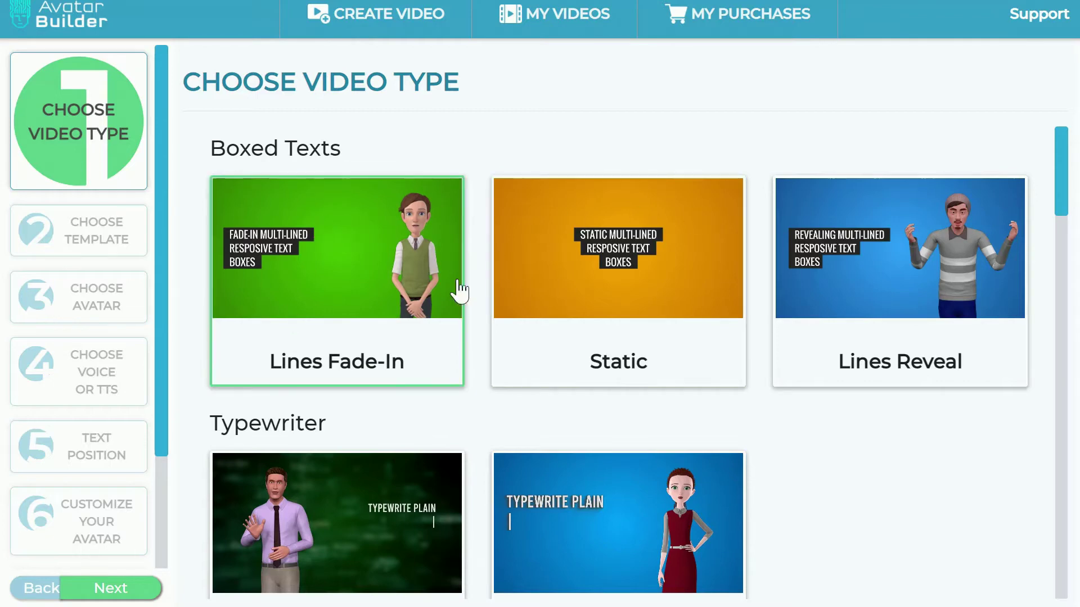
mouse_move(633, 272)
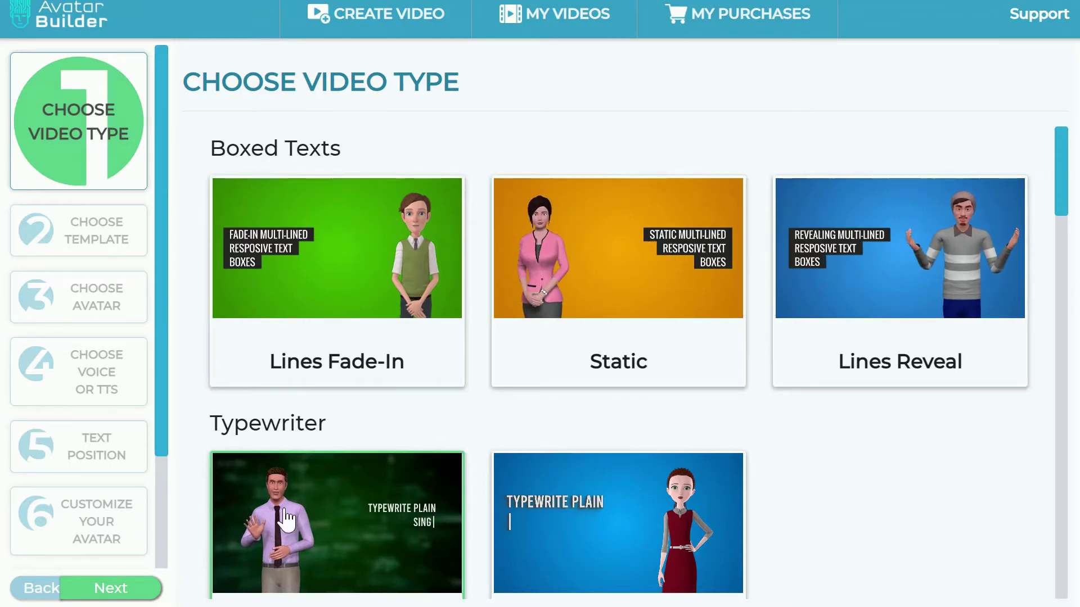
mouse_move(655, 520)
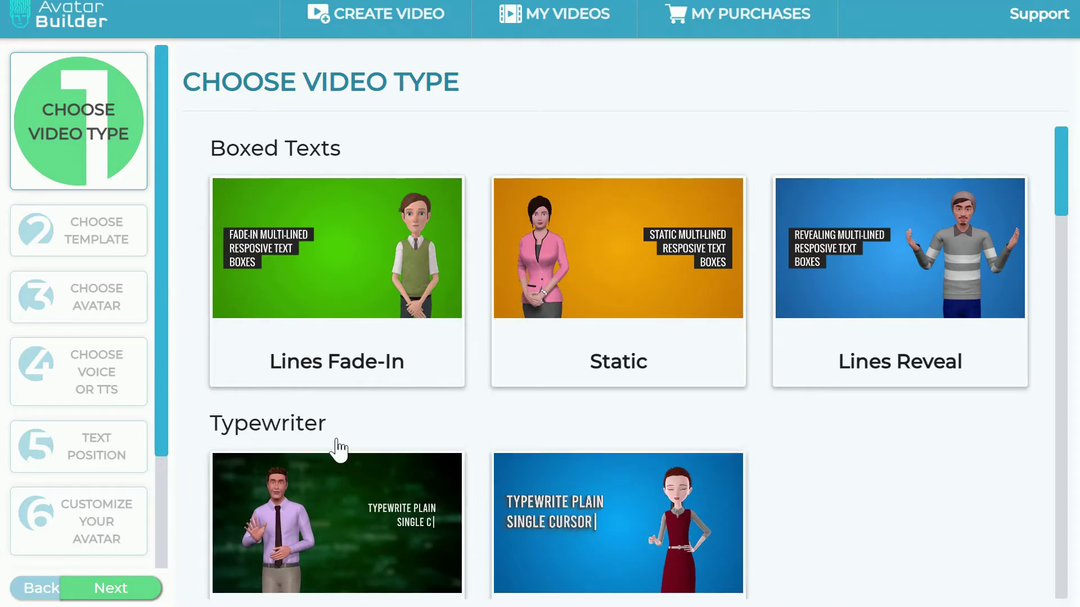
scroll(346, 246, down, 8)
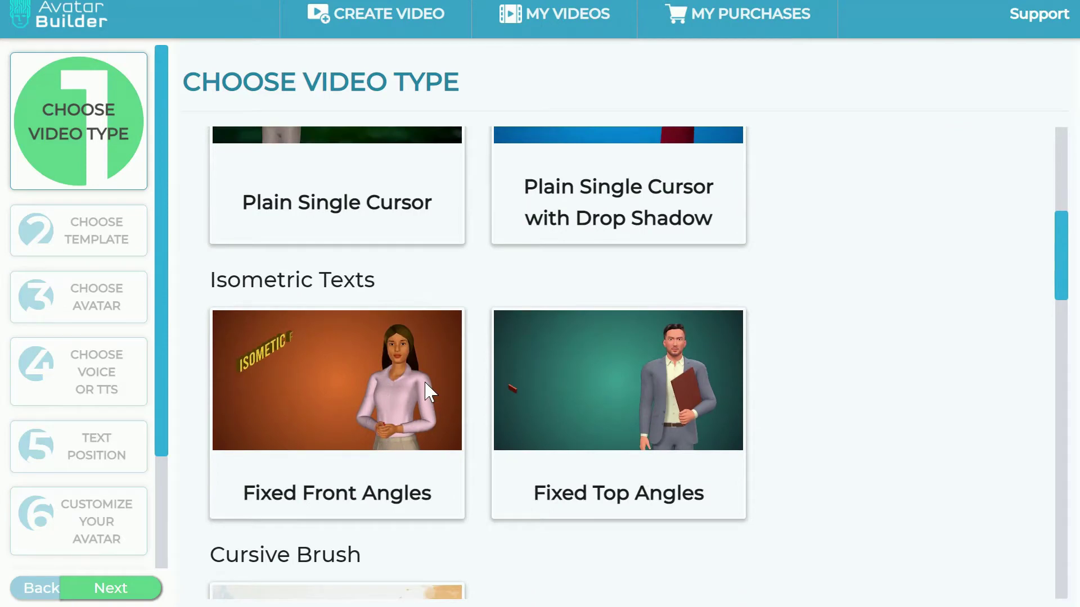
scroll(431, 394, down, 2)
mouse_move(571, 296)
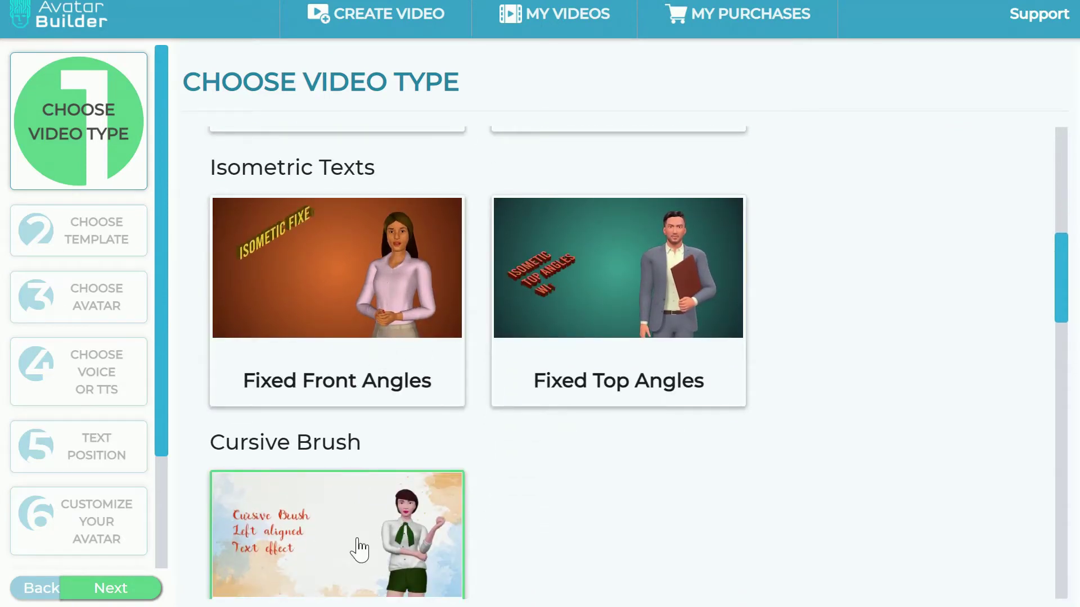
scroll(613, 472, up, 8)
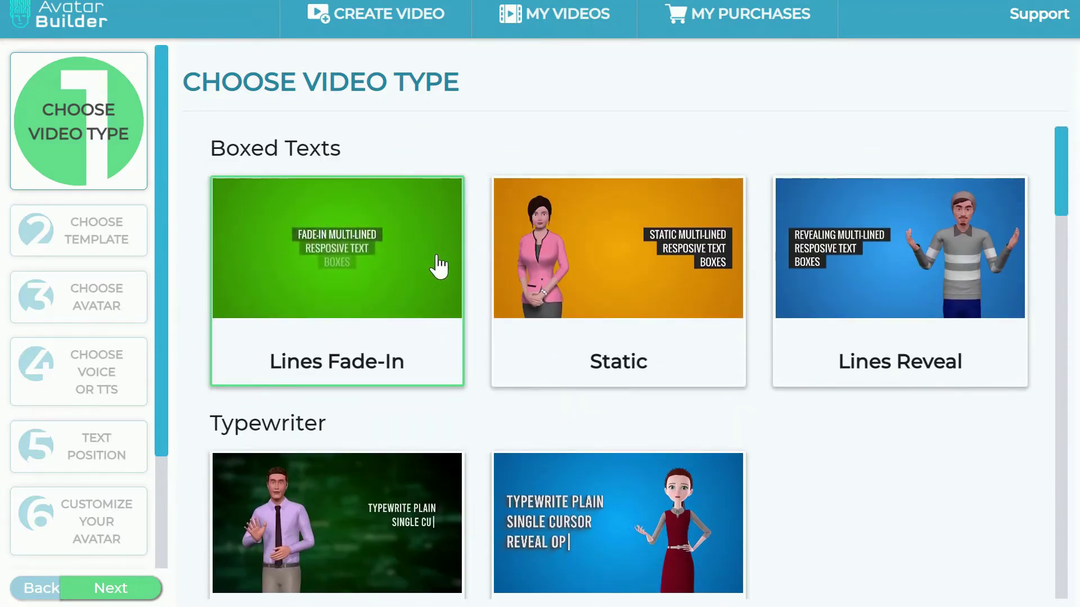
click(606, 259)
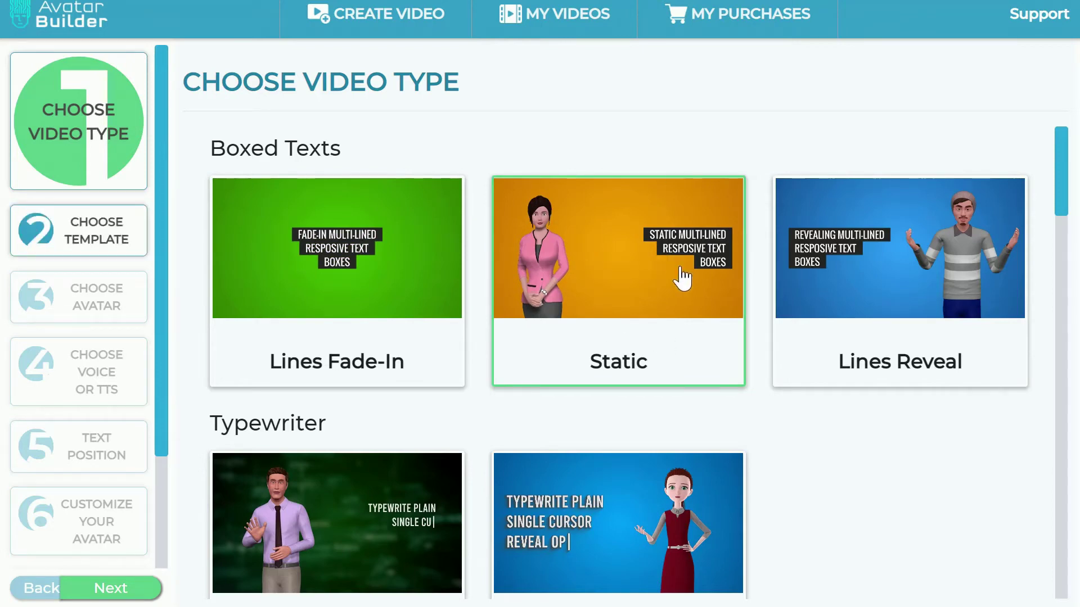
click(141, 591)
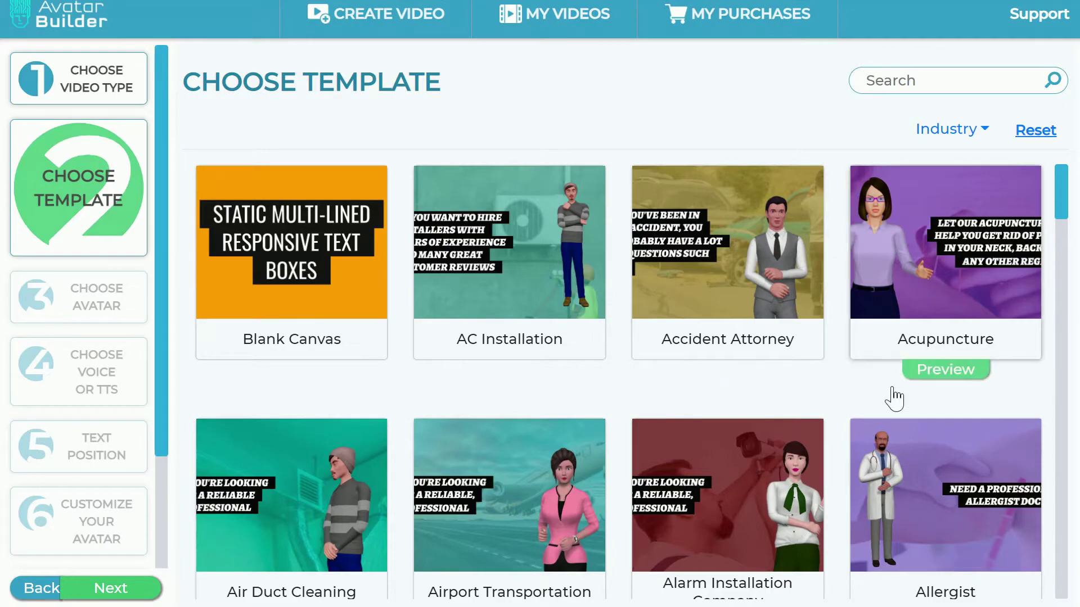
Step: Browse the template grid, pick Animal Training, and continue to avatar selection
scroll(834, 418, down, 15)
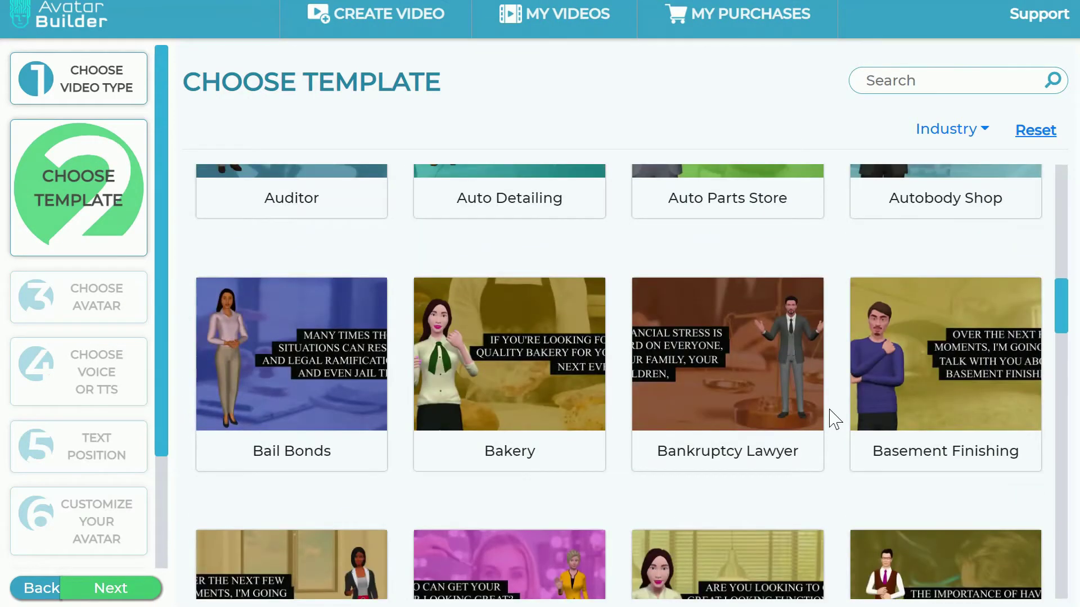
scroll(835, 419, up, 10)
scroll(835, 419, up, 5)
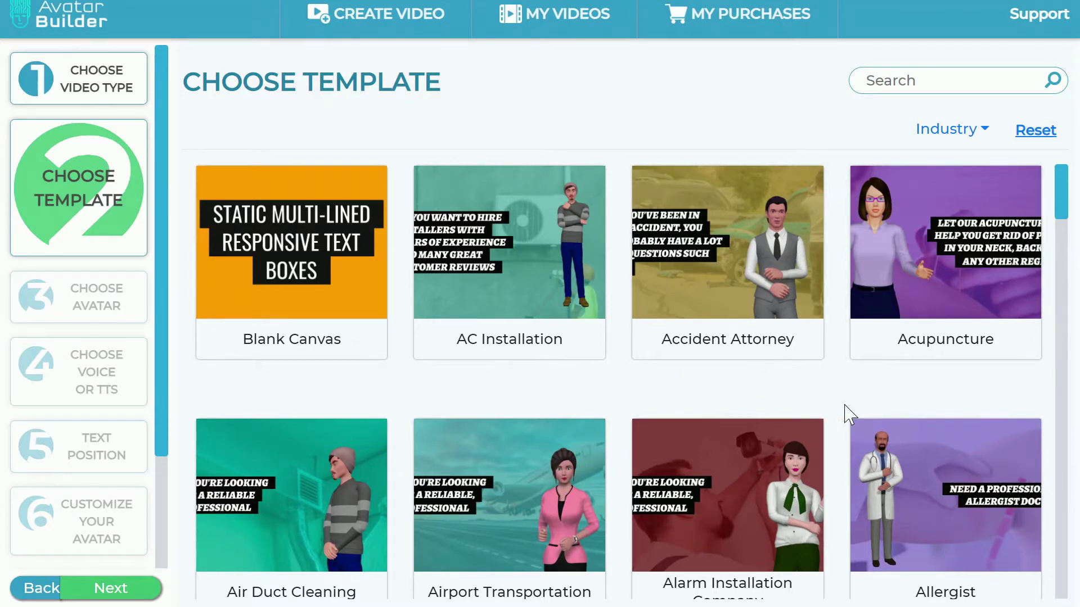
scroll(847, 414, down, 12)
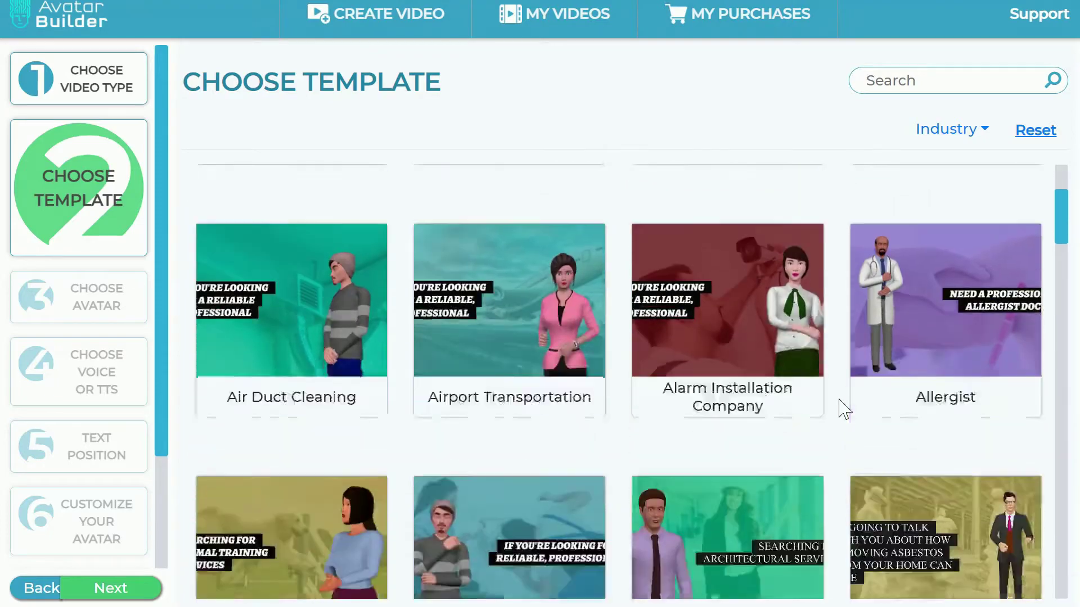
scroll(843, 406, down, 7)
scroll(844, 406, up, 19)
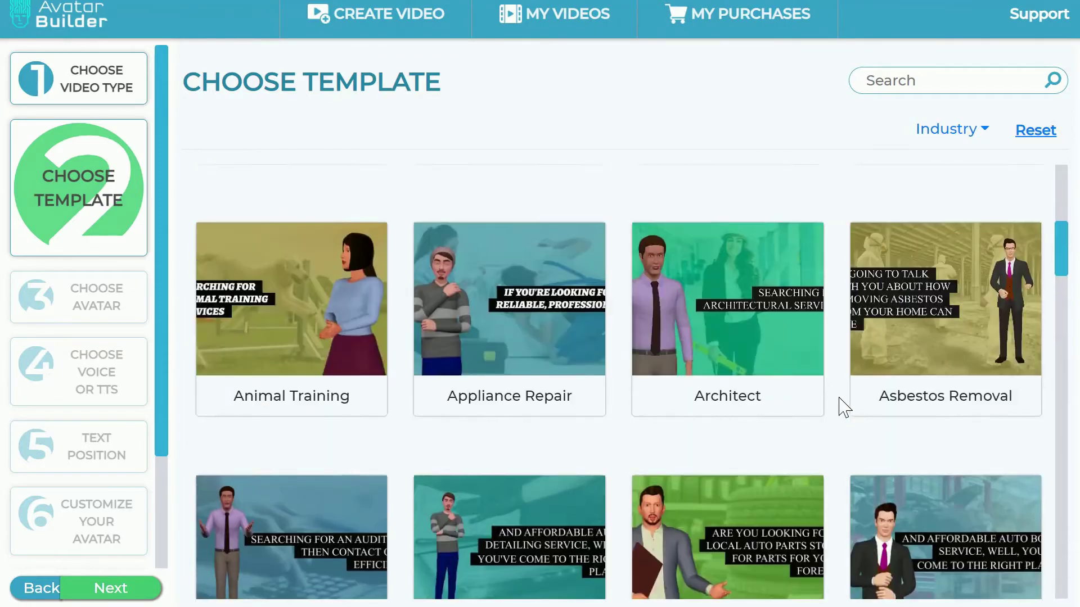
scroll(843, 406, down, 12)
scroll(843, 406, down, 4)
scroll(843, 406, up, 16)
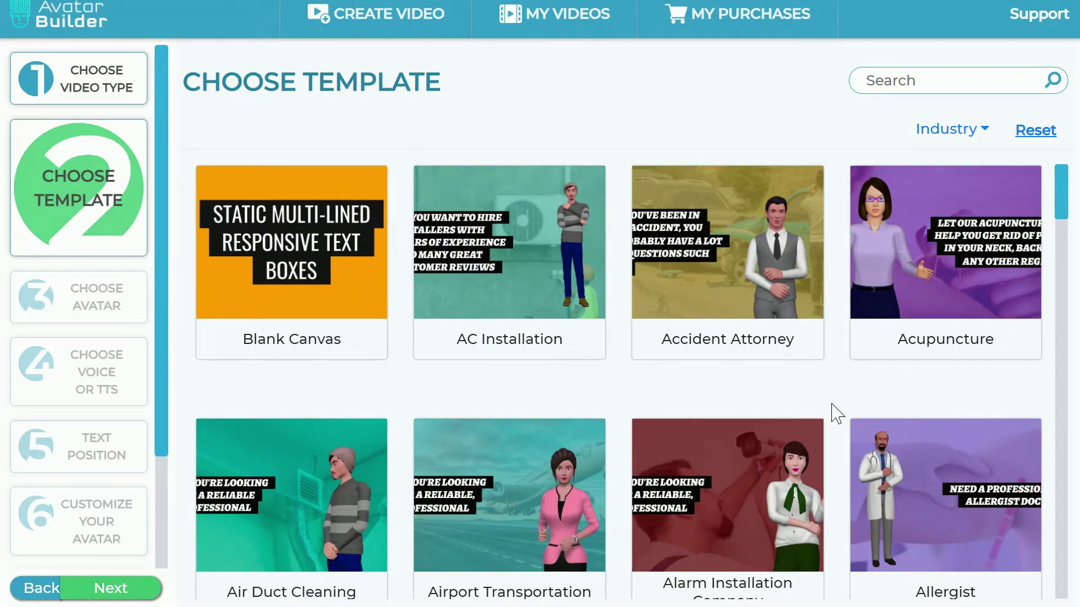
scroll(843, 337, down, 4)
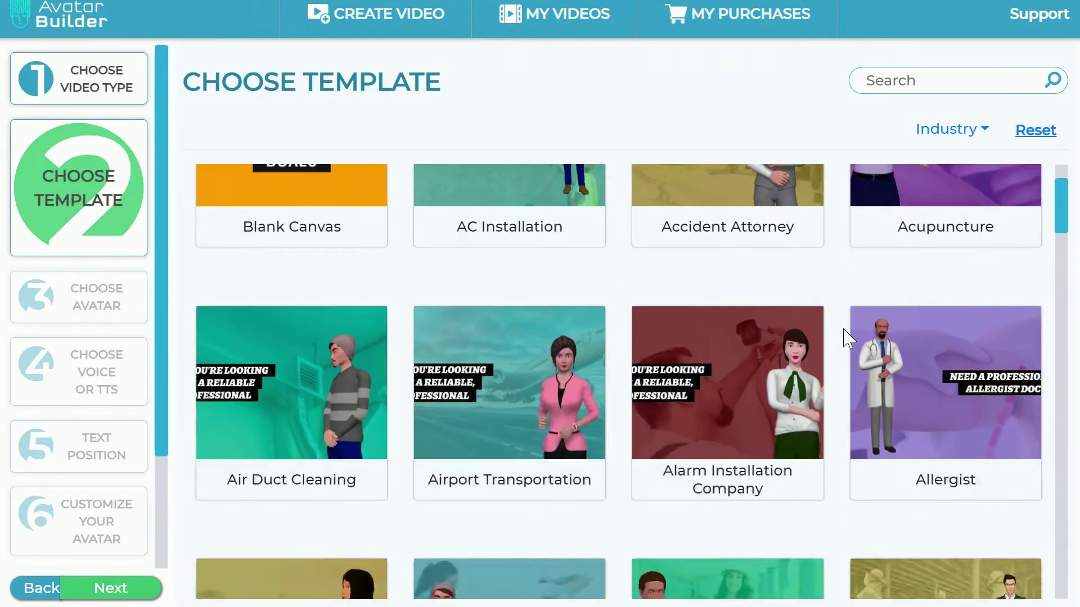
scroll(850, 346, up, 4)
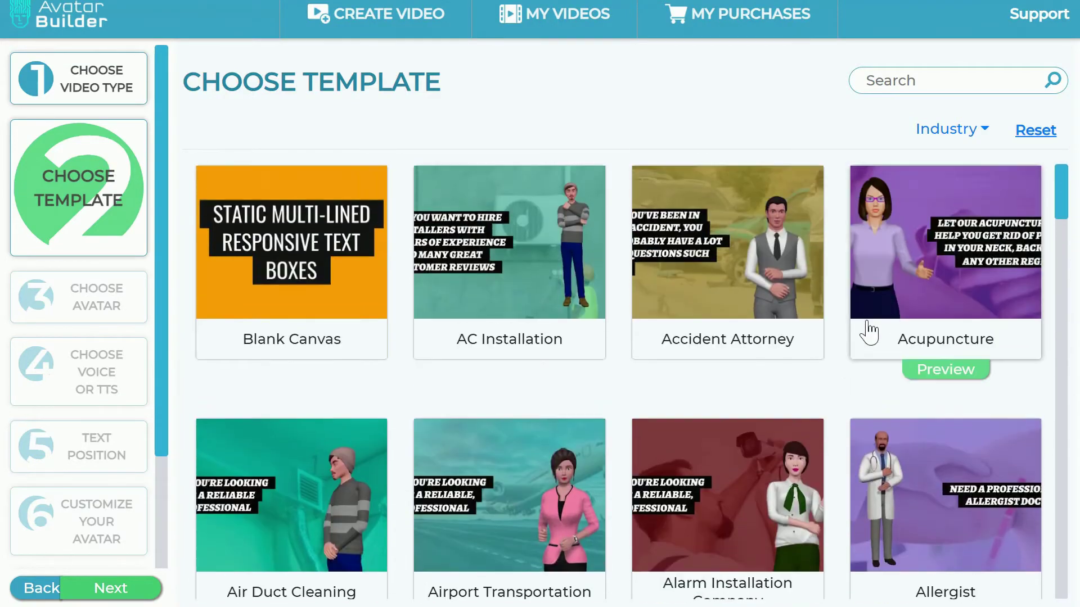
scroll(843, 360, down, 4)
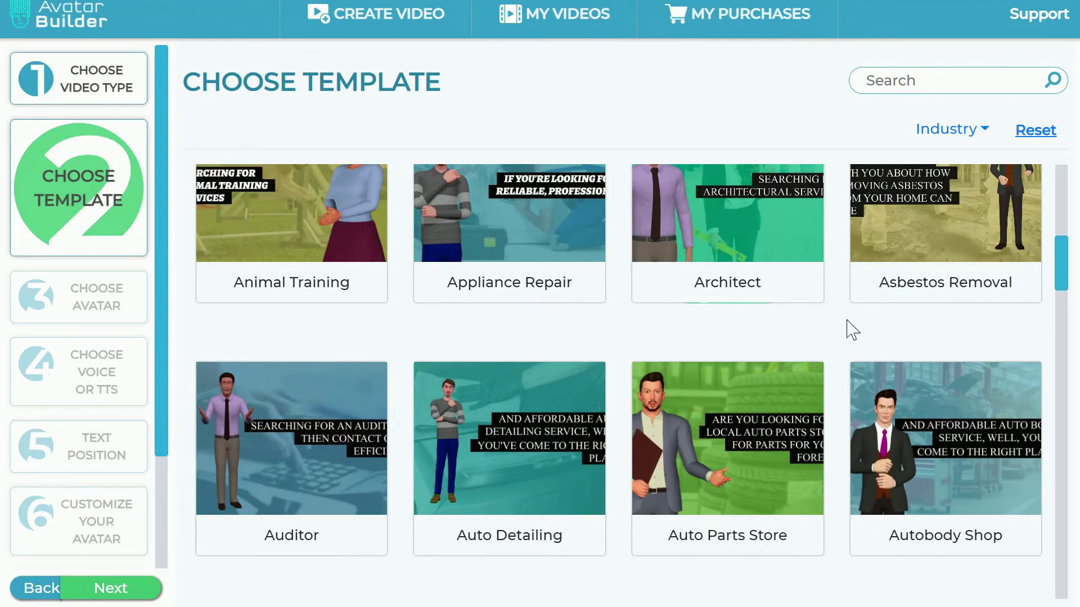
scroll(844, 338, down, 3)
scroll(853, 330, down, 3)
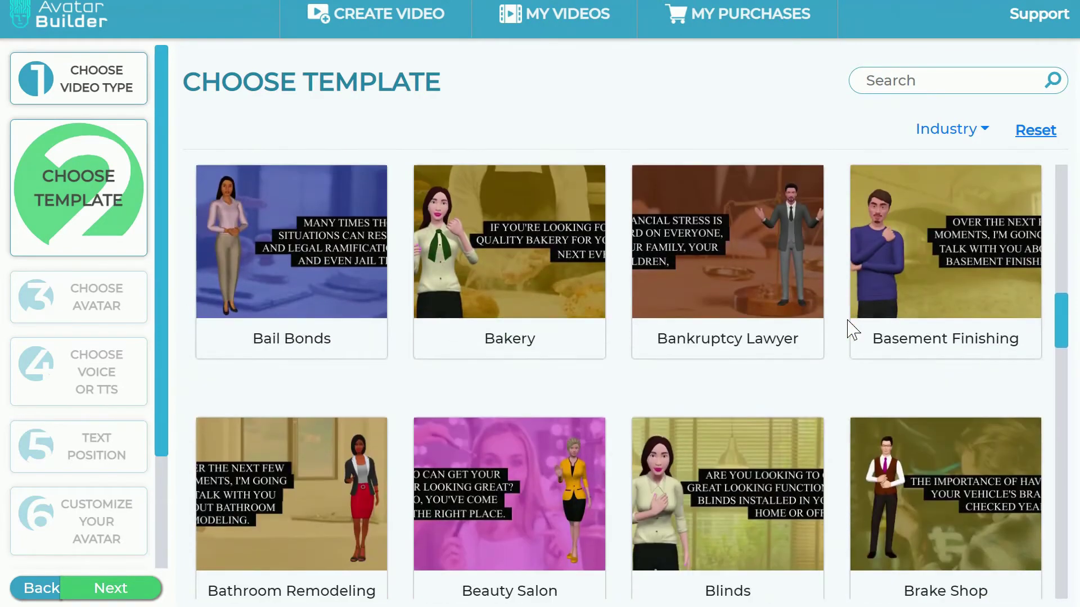
scroll(853, 330, up, 5)
scroll(853, 330, down, 3)
mouse_move(272, 372)
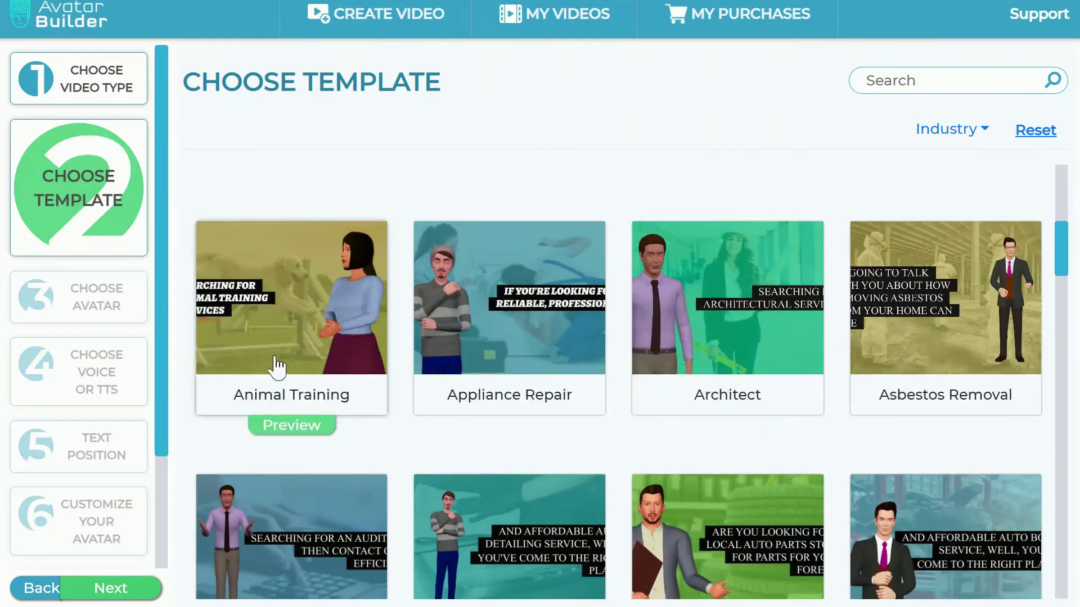
click(316, 308)
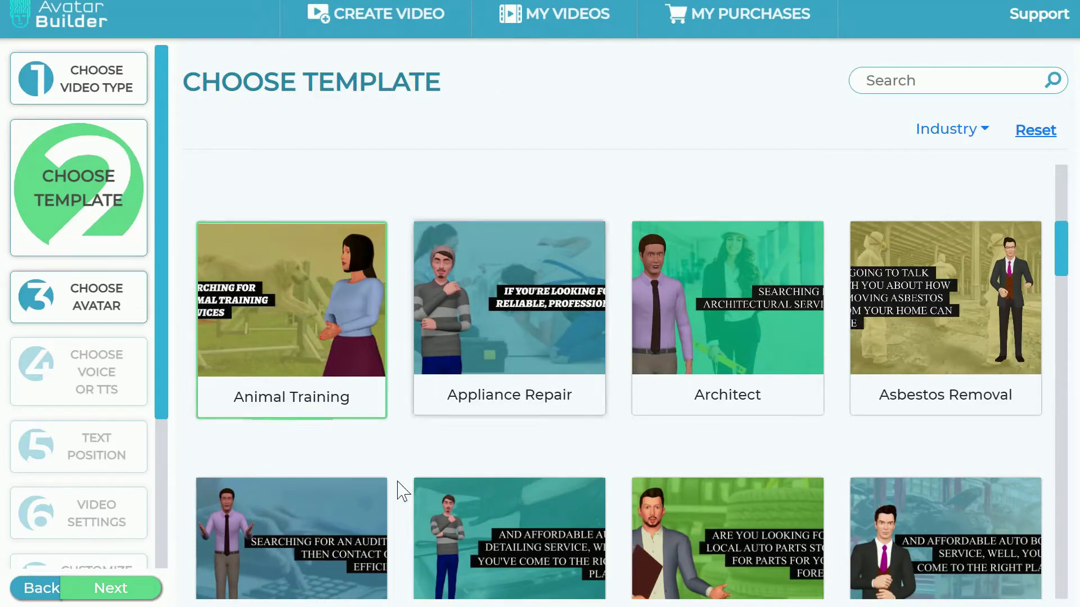
click(130, 589)
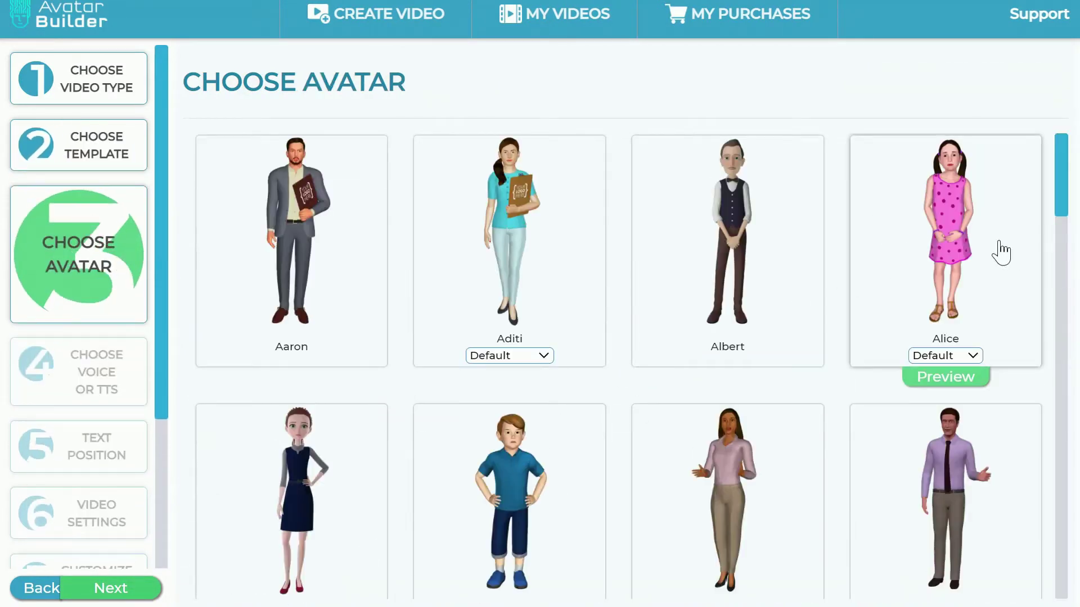
Step: Pick Deshawn from the avatar grid and continue to the voice step
scroll(979, 299, down, 10)
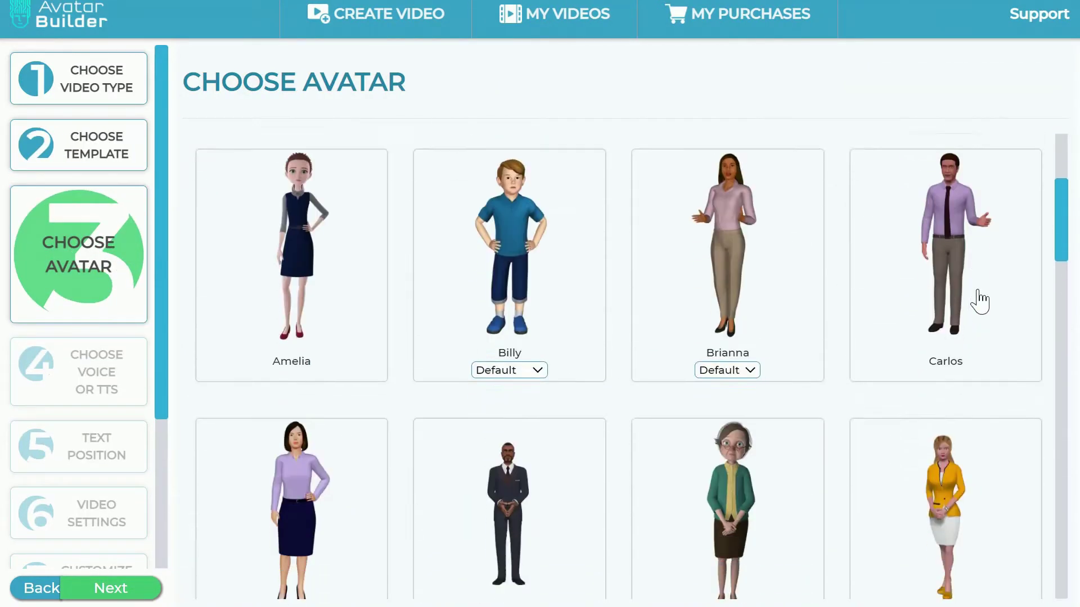
scroll(979, 301, down, 20)
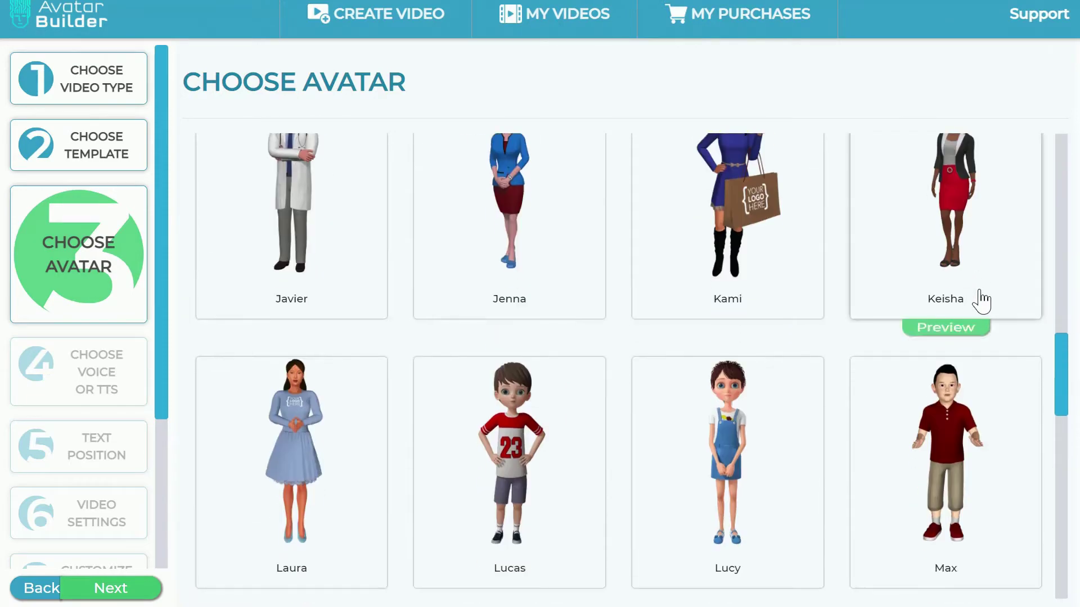
scroll(981, 301, up, 20)
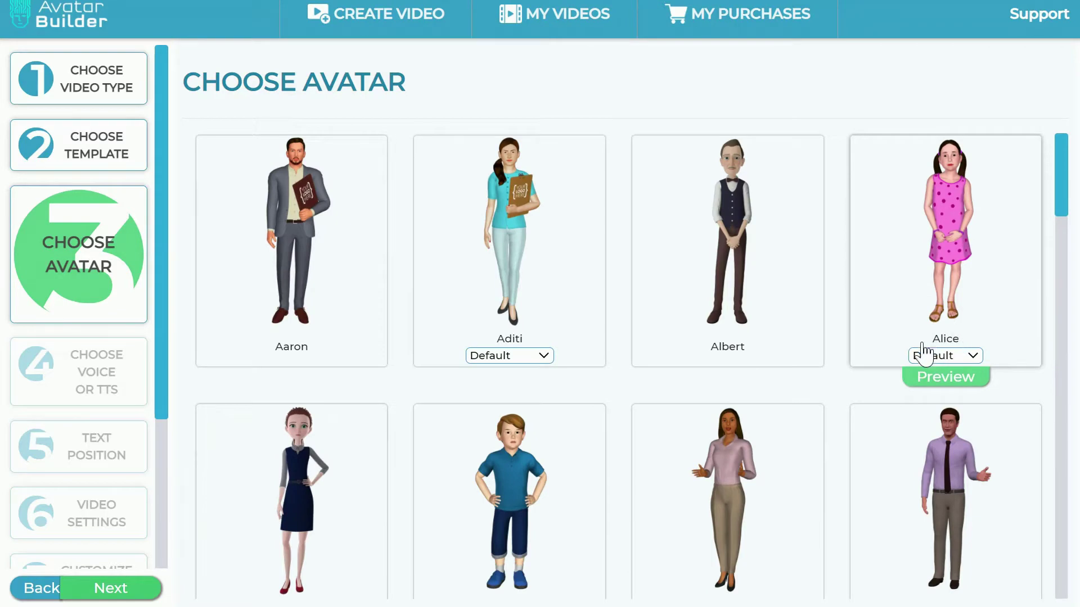
scroll(634, 393, down, 8)
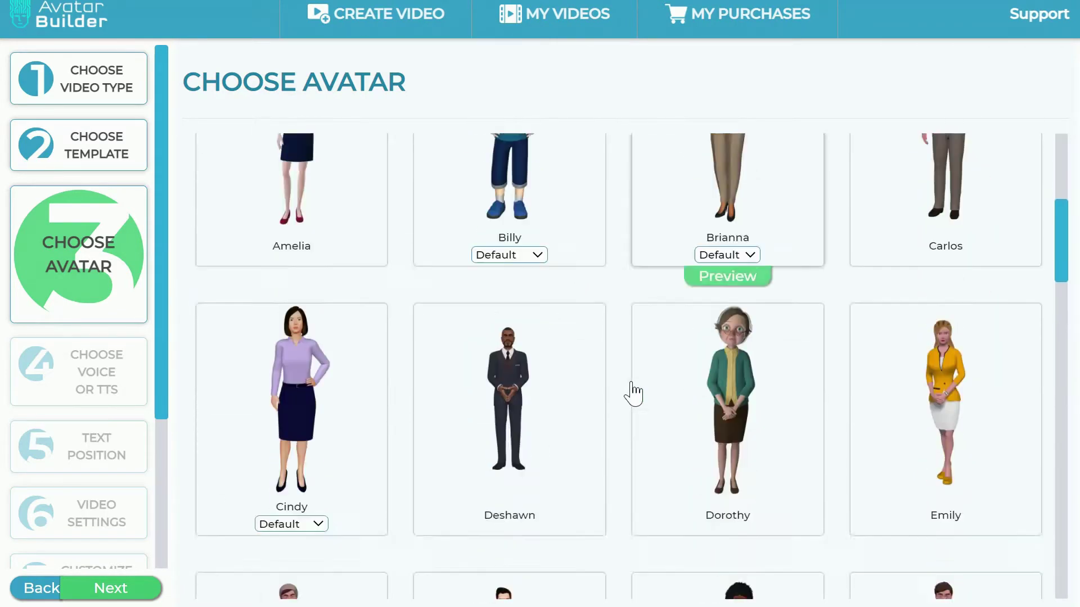
mouse_move(529, 235)
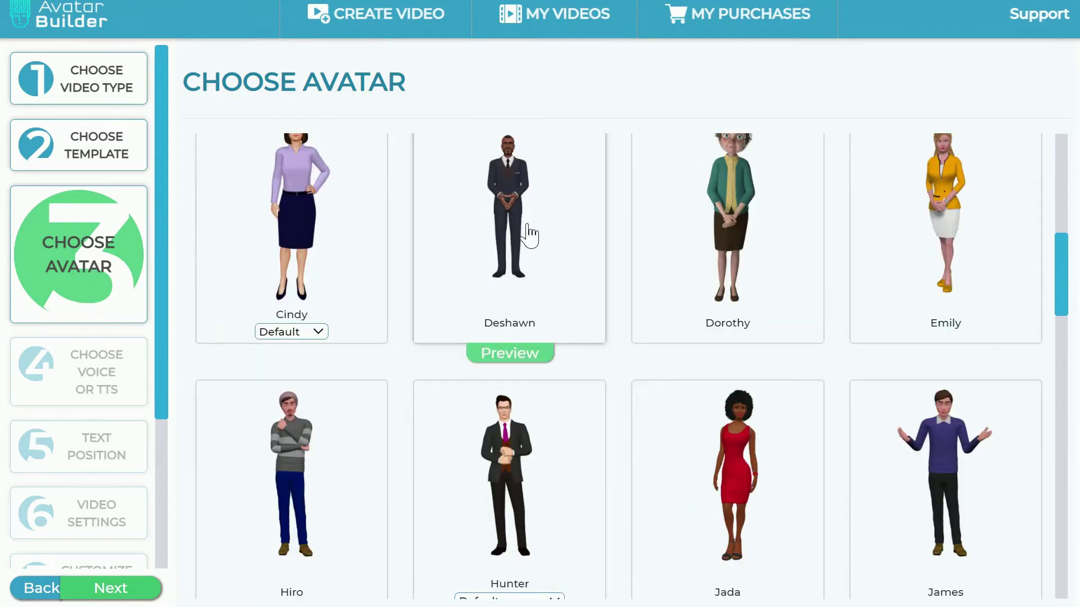
click(549, 255)
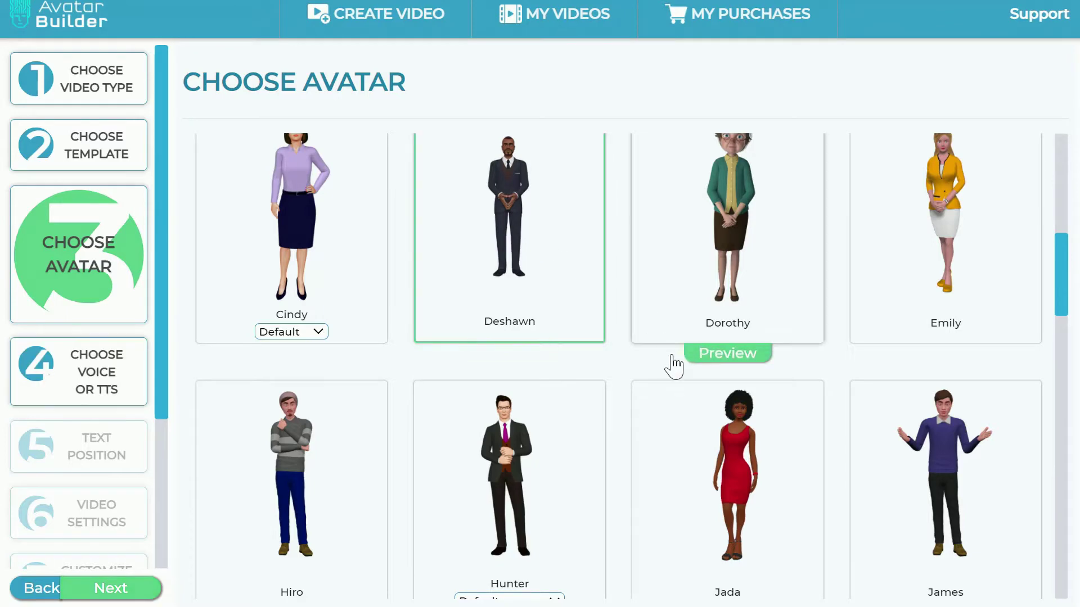
scroll(564, 434, down, 10)
scroll(568, 416, down, 8)
click(542, 349)
click(145, 589)
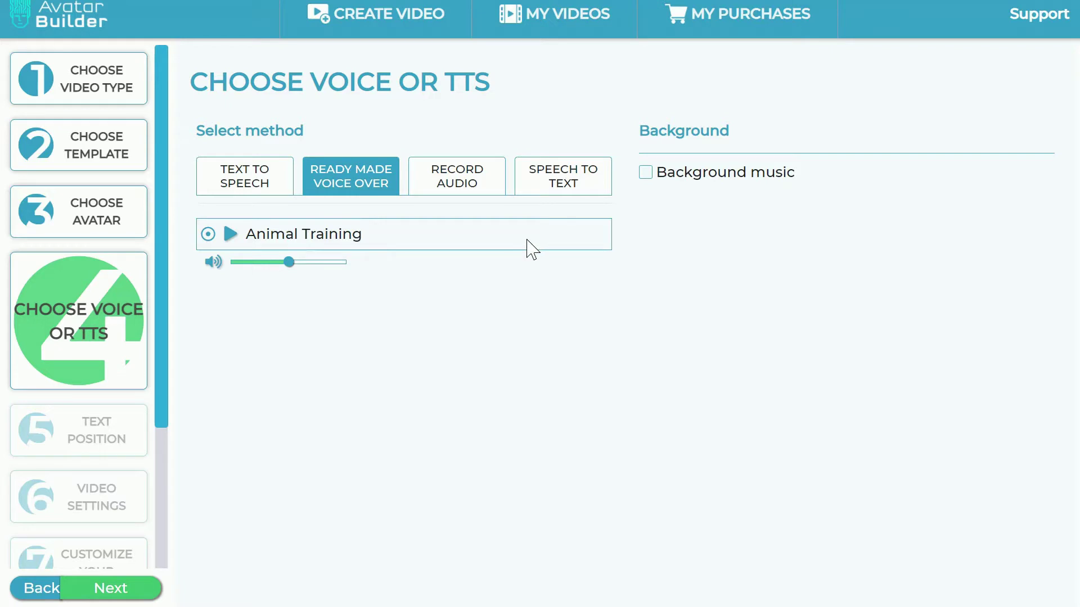
Step: Switch the narration to Text to Speech and keep Joey as the voice
click(257, 189)
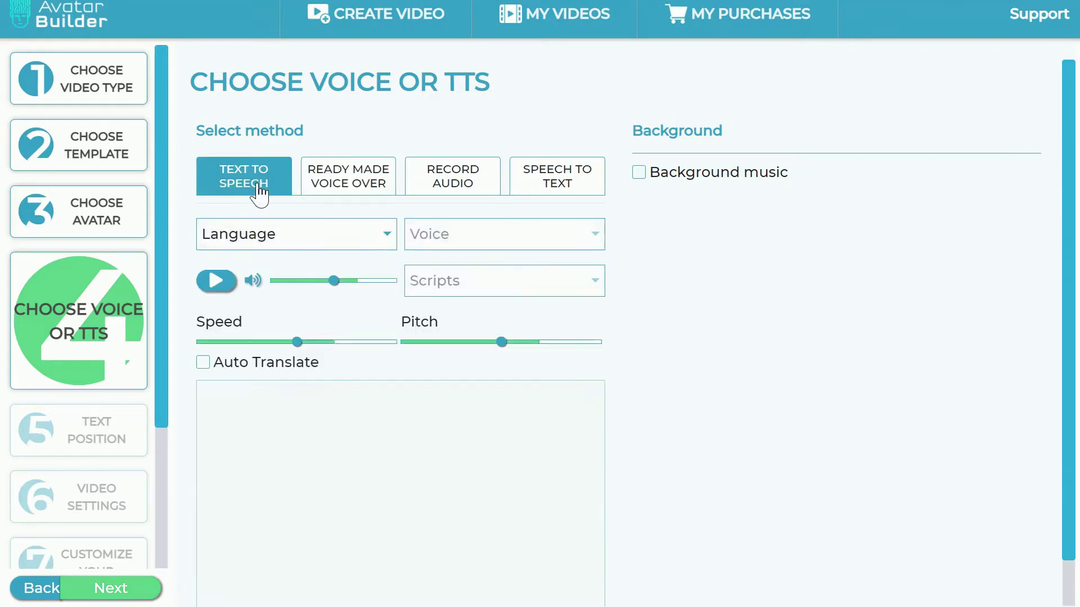
click(597, 234)
click(708, 346)
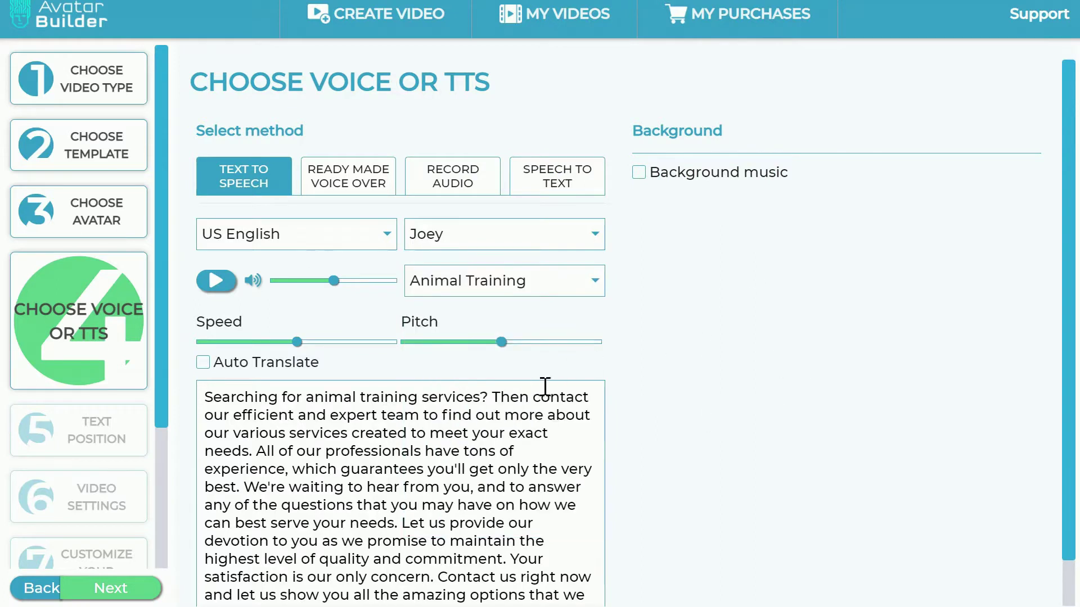
scroll(455, 349, down, 1)
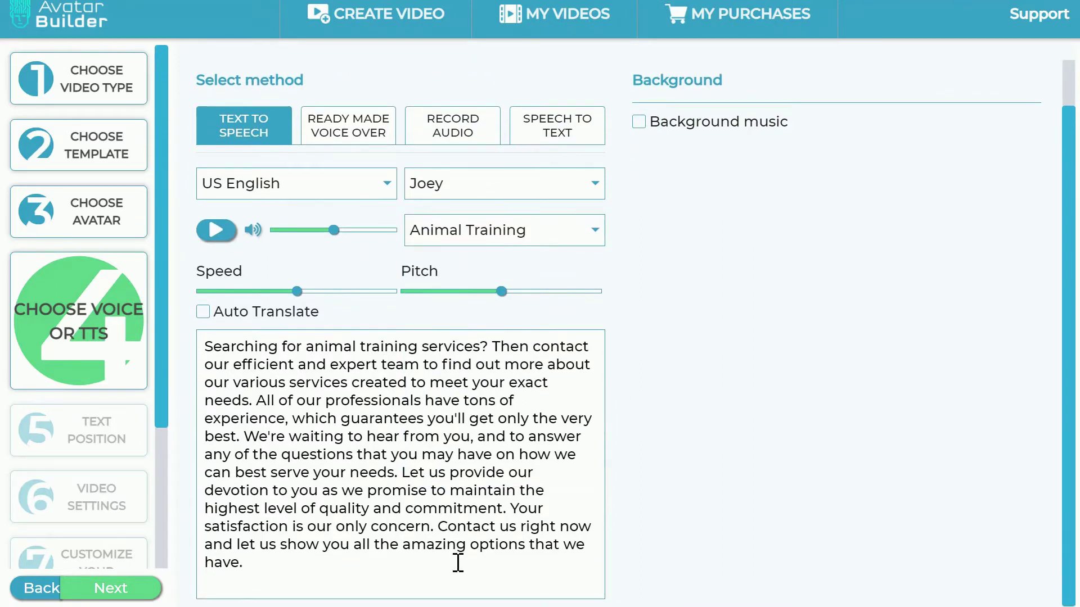
Step: Review the Animal Training narration script, then look at the Speech to Text option
drag(487, 569, 205, 345)
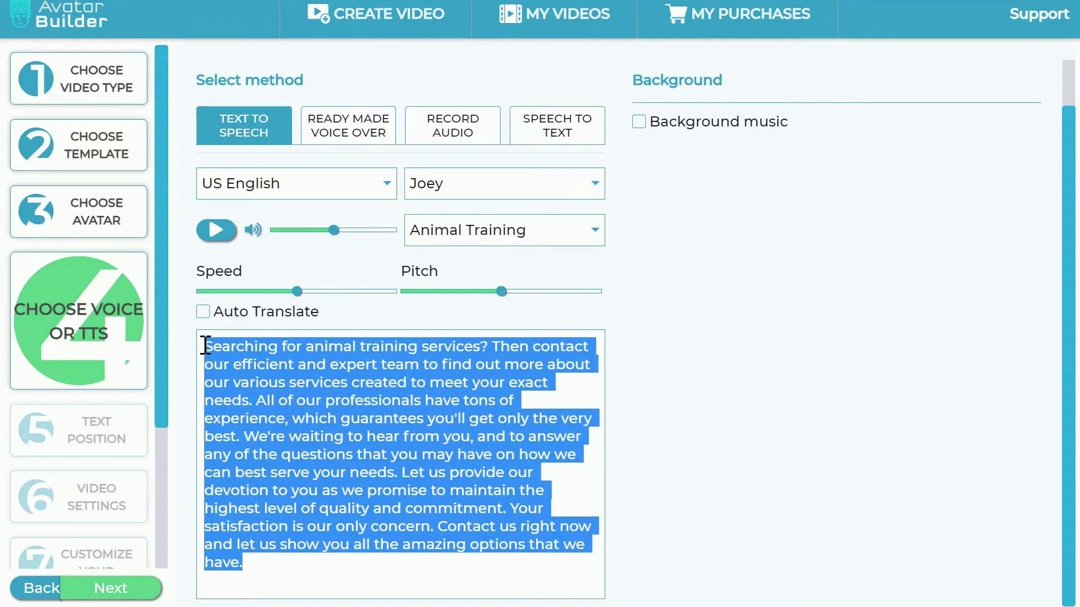
click(459, 563)
drag(423, 560, 201, 338)
drag(321, 562, 187, 344)
click(459, 589)
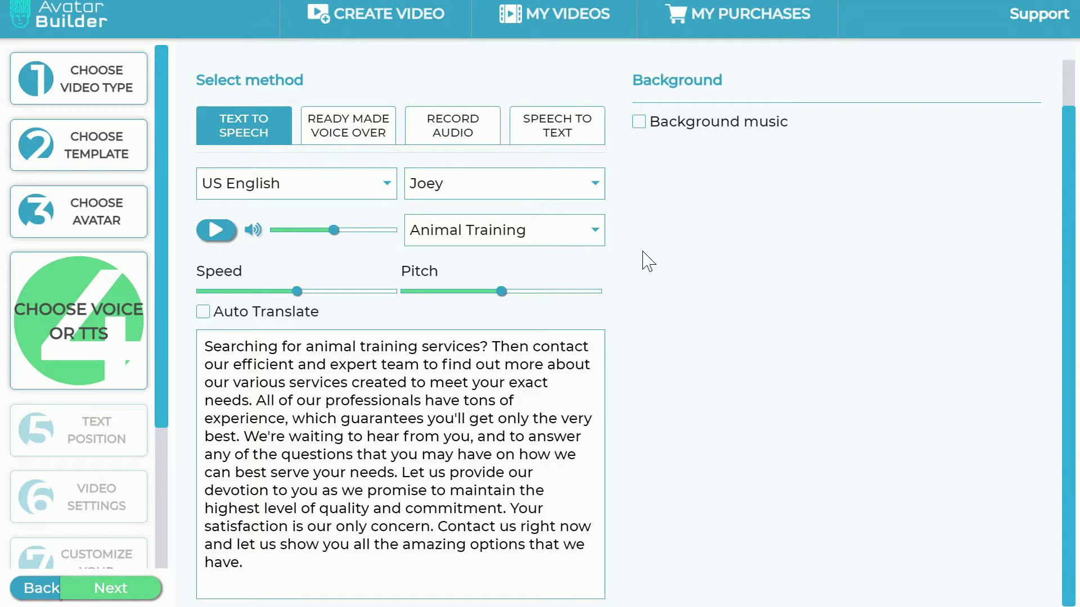
click(566, 141)
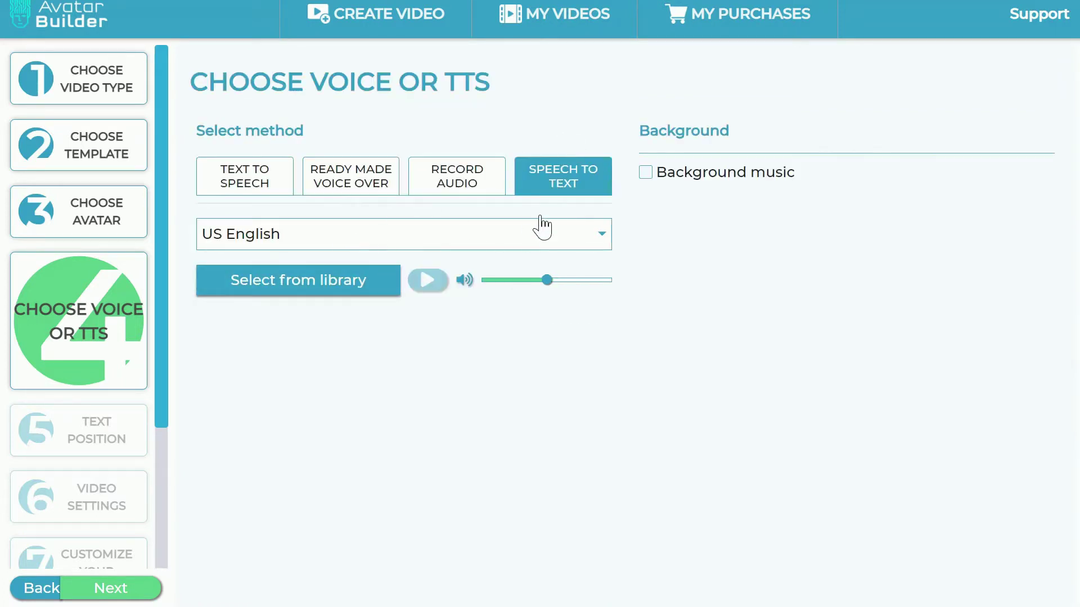
Step: Keep Text to Speech as the voice method and continue to Text Position
click(257, 185)
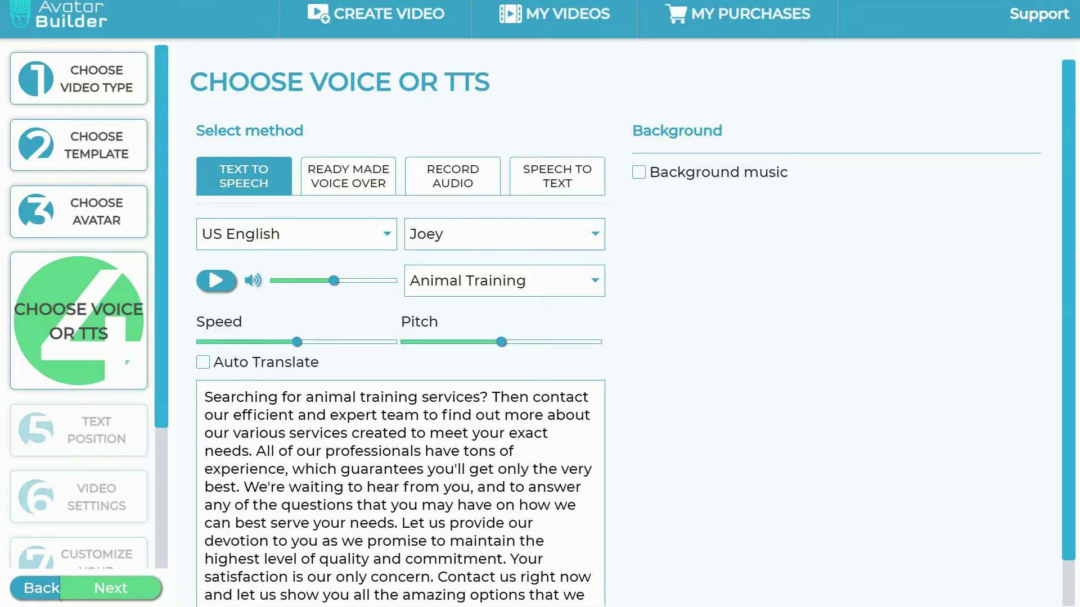
click(363, 180)
click(157, 595)
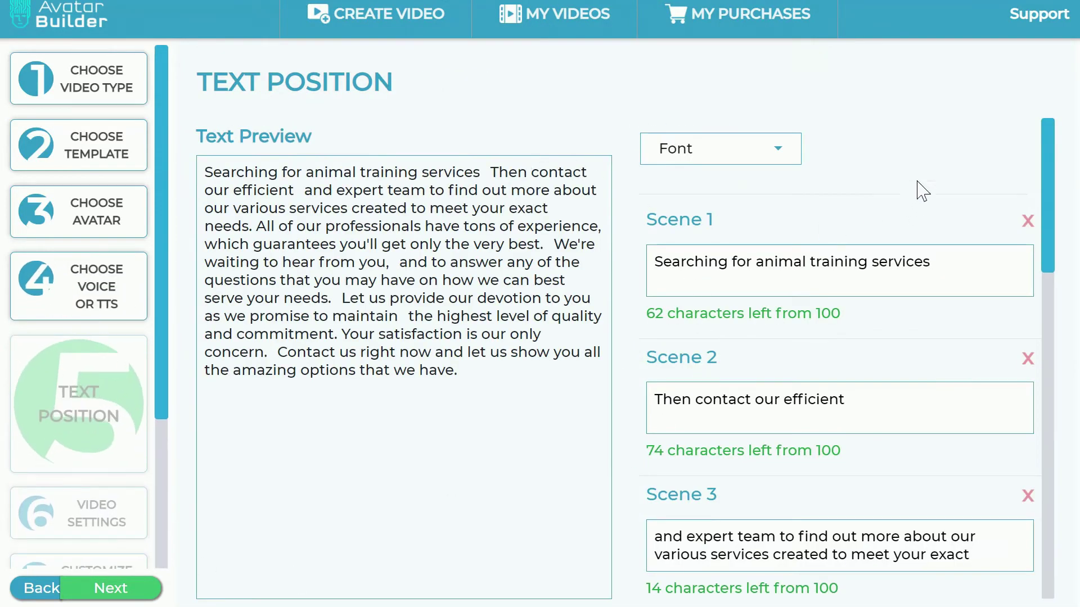
drag(1055, 183, 1052, 215)
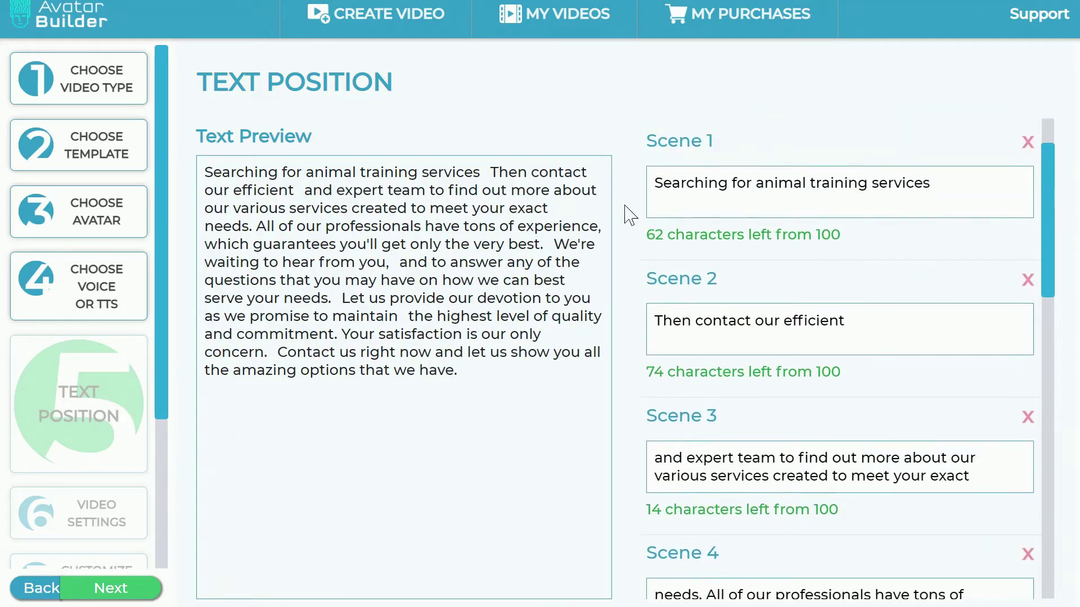
drag(950, 197, 643, 222)
click(952, 206)
drag(960, 187, 611, 191)
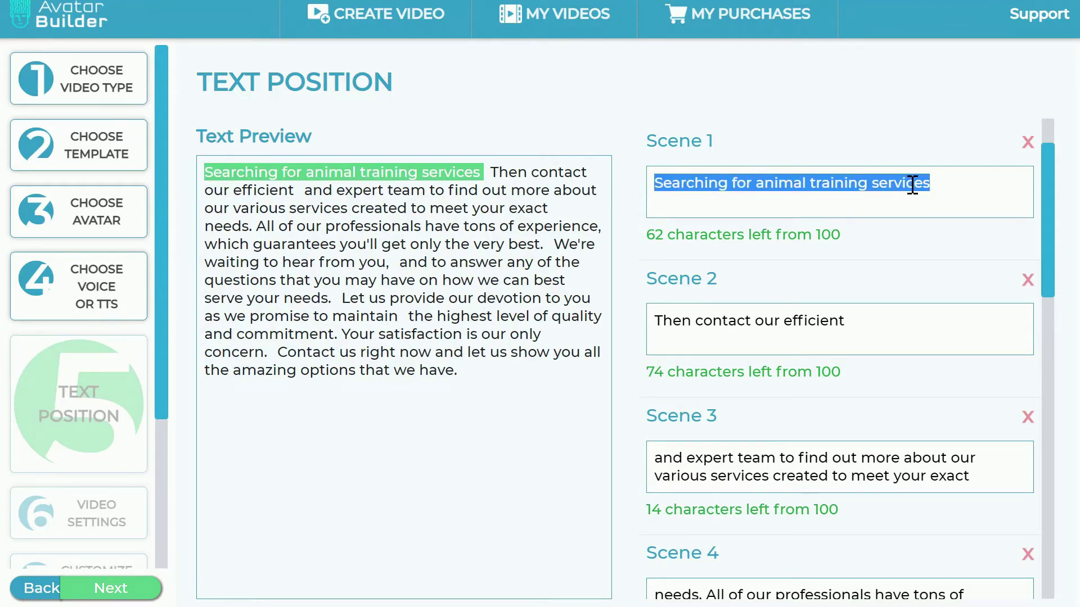
click(969, 201)
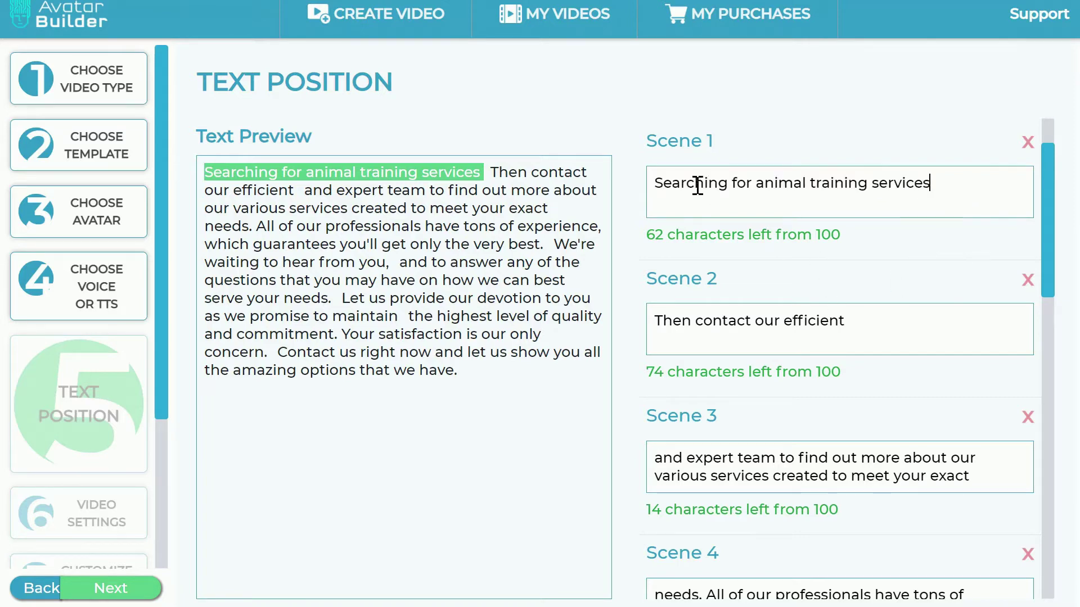
scroll(742, 178, up, 2)
click(783, 152)
scroll(726, 315, down, 5)
scroll(725, 315, up, 5)
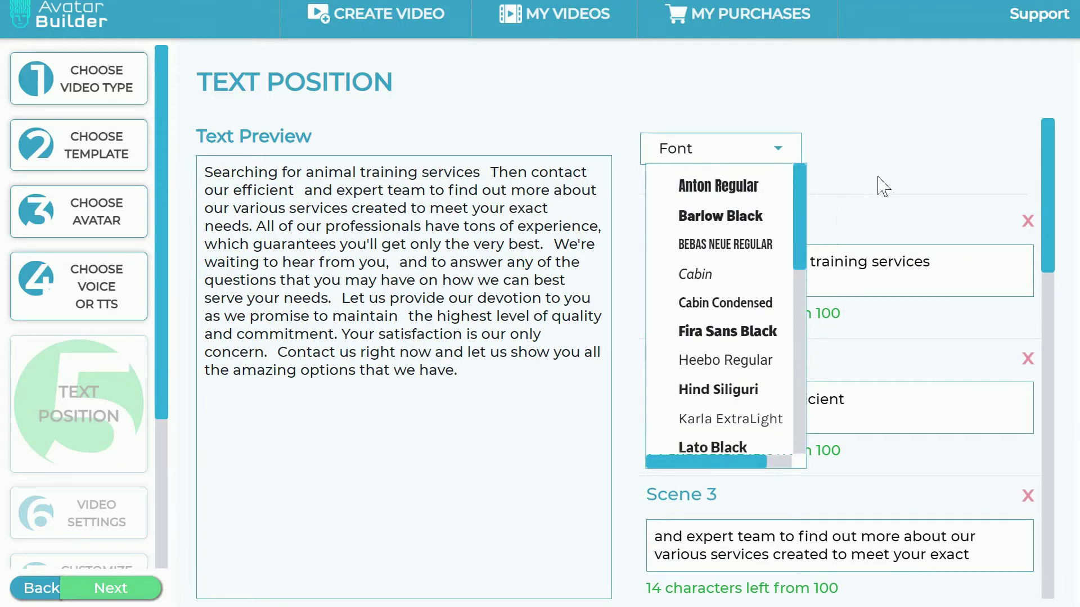
click(929, 167)
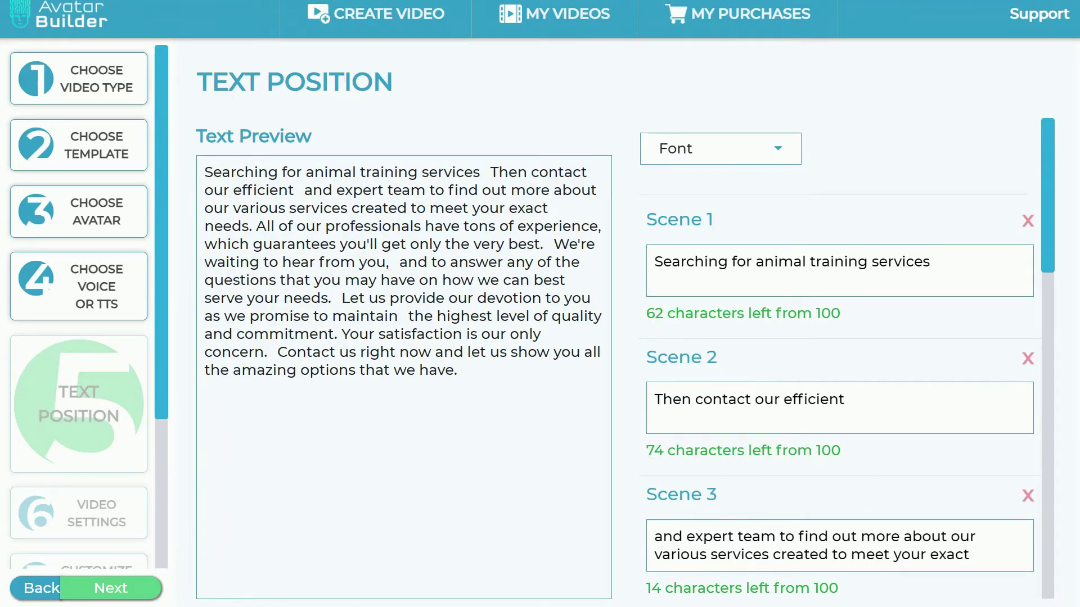
Step: Review Video Settings: white Text Color, black Box Color, and the Company Logo upload
click(135, 589)
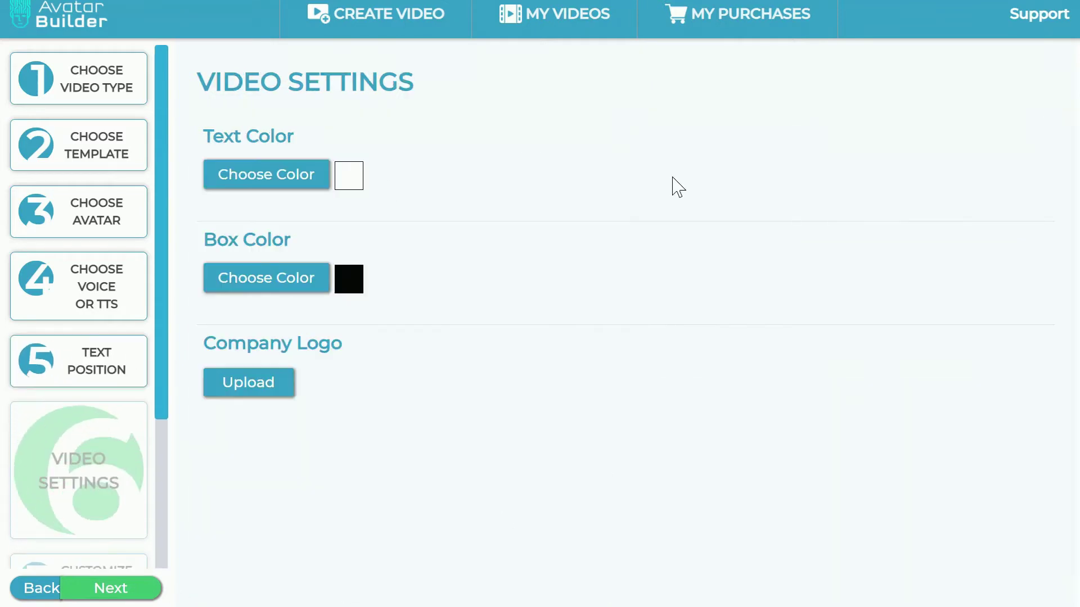
drag(207, 131, 342, 118)
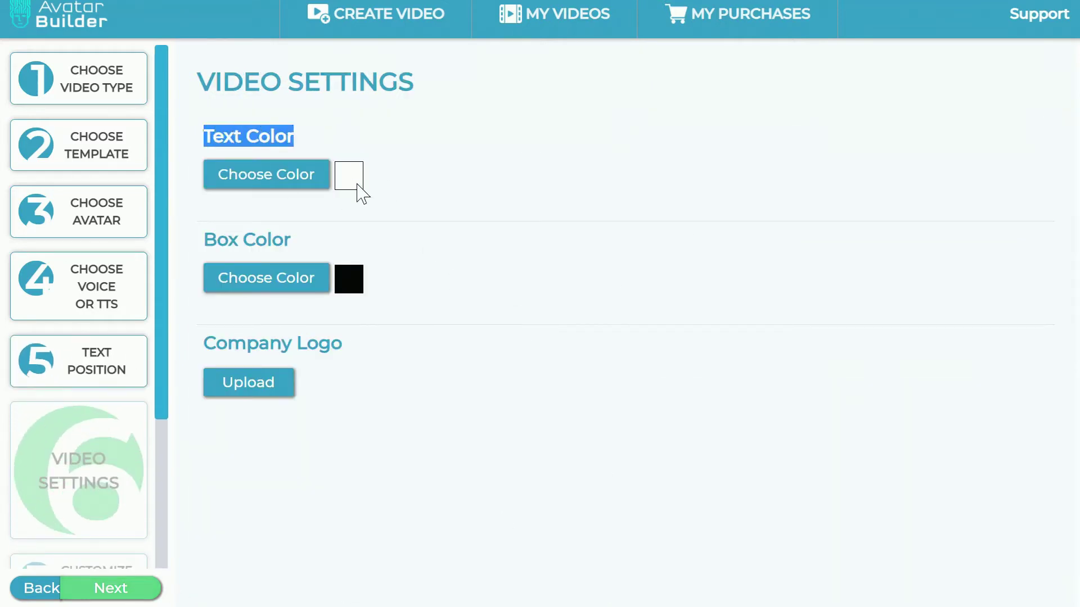
click(518, 111)
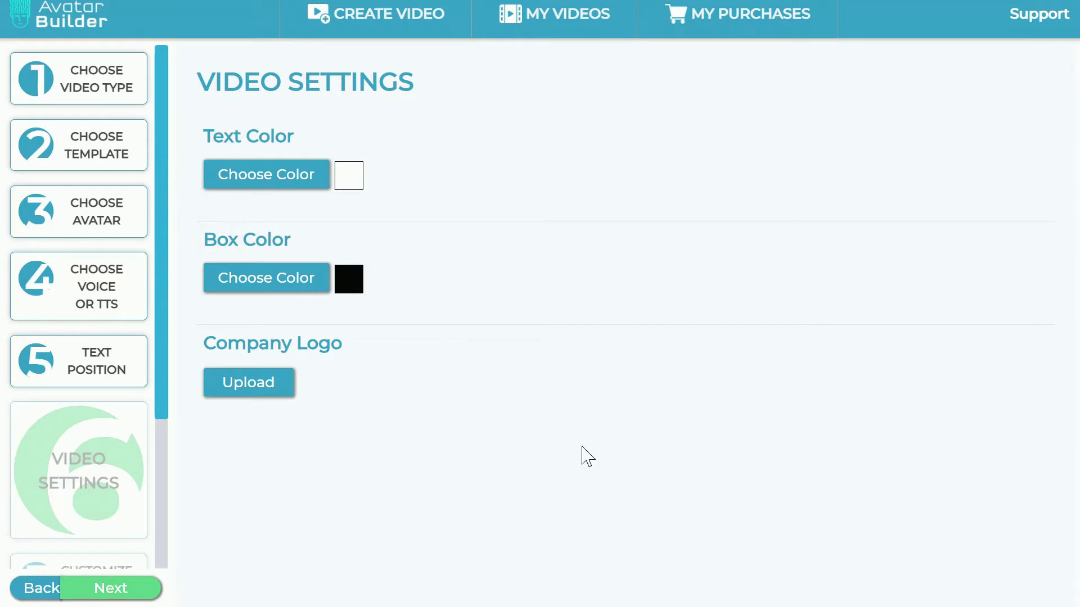
double_click(255, 233)
click(462, 253)
drag(248, 344, 386, 340)
click(386, 340)
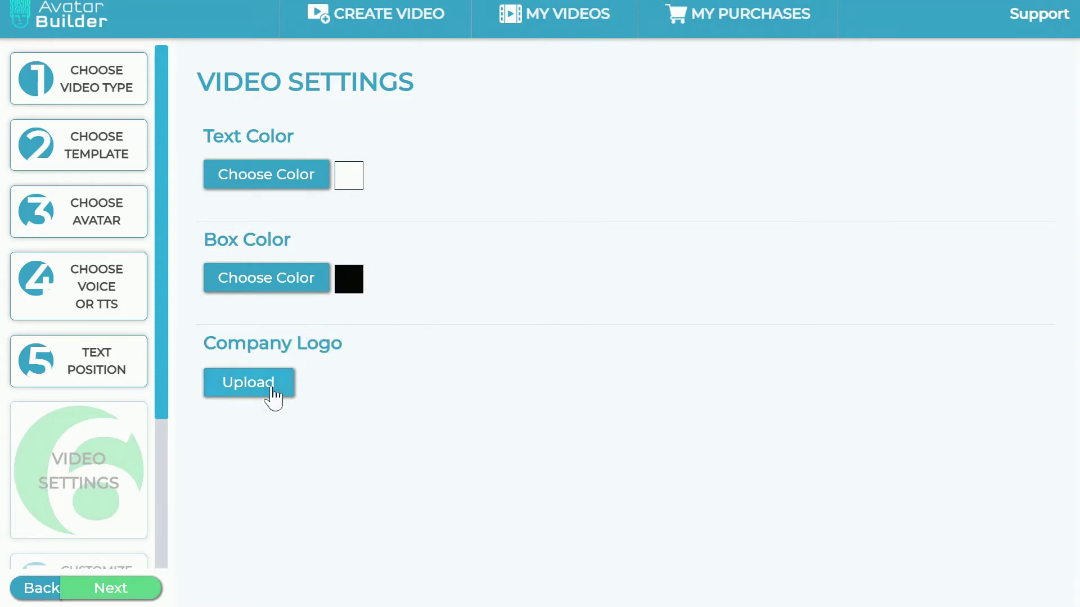